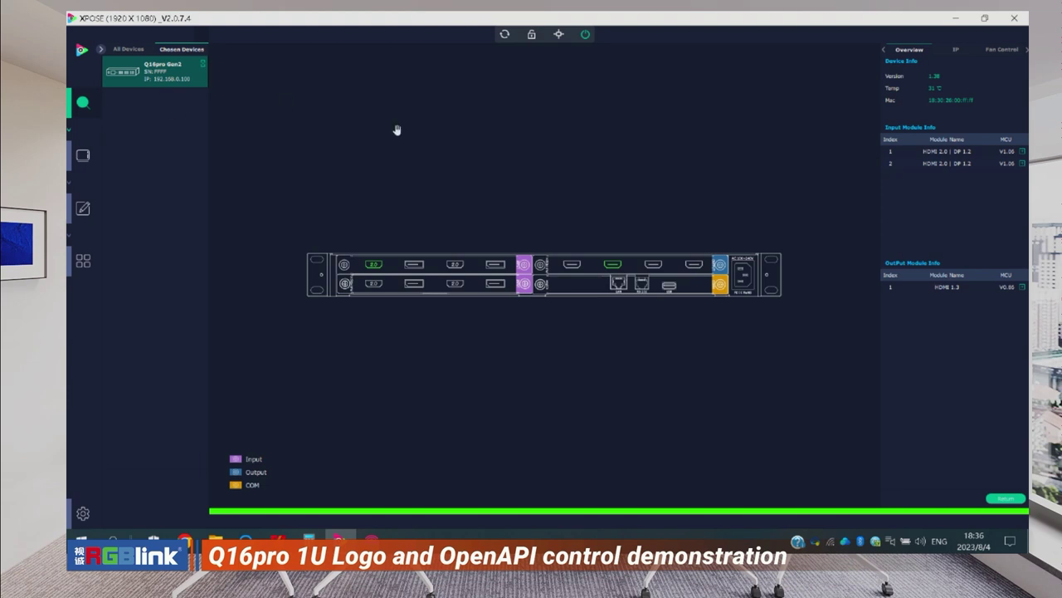
- Select the HDMI 1.3 output port on the device diagram and show its Logo settings
left_click(613, 266)
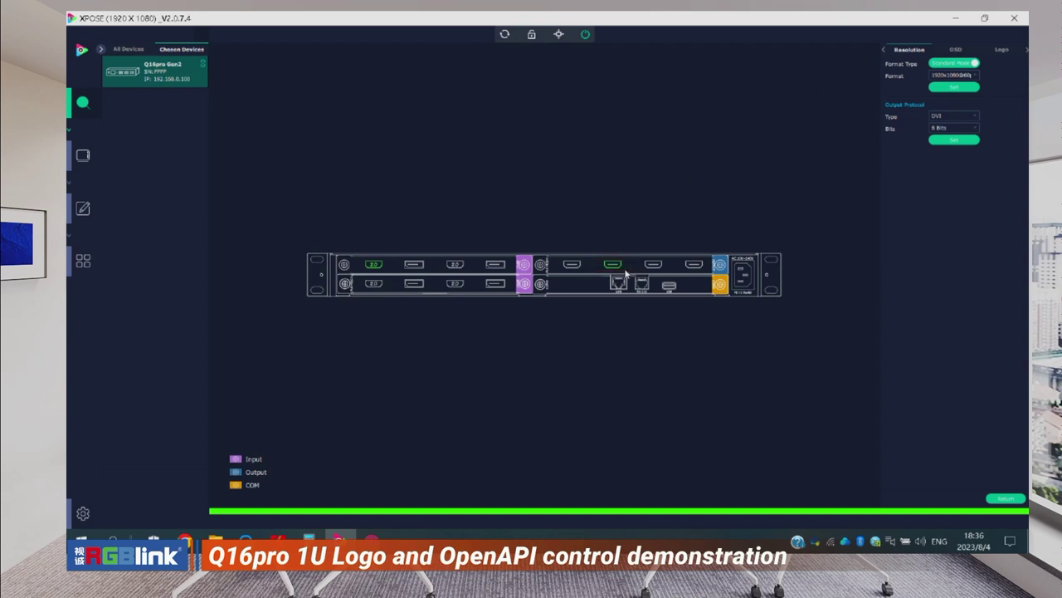
left_click(1004, 53)
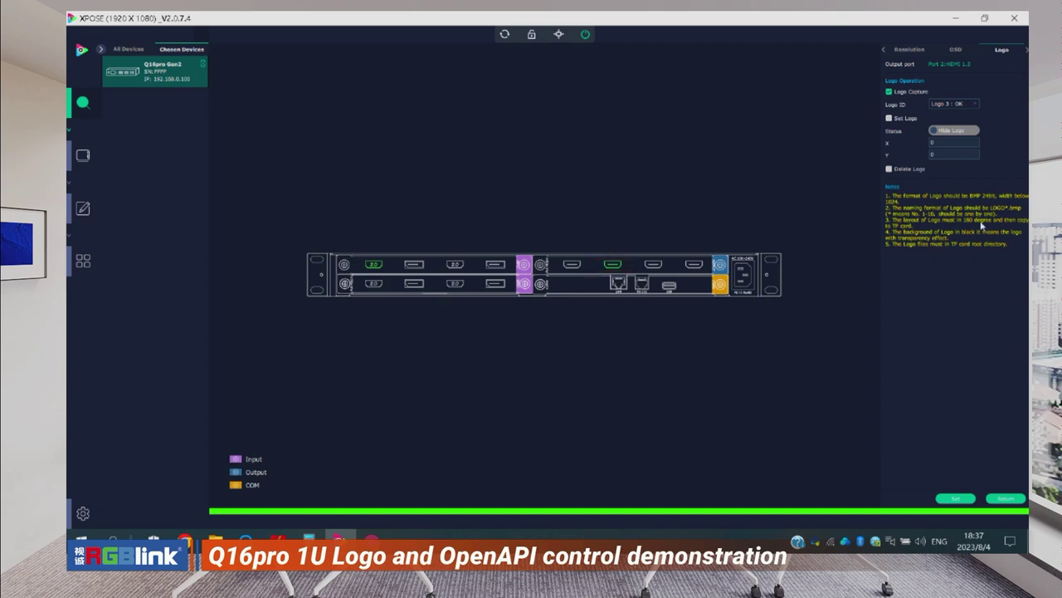
- Choose Logo 1 from the output's Logo ID list
left_click(962, 104)
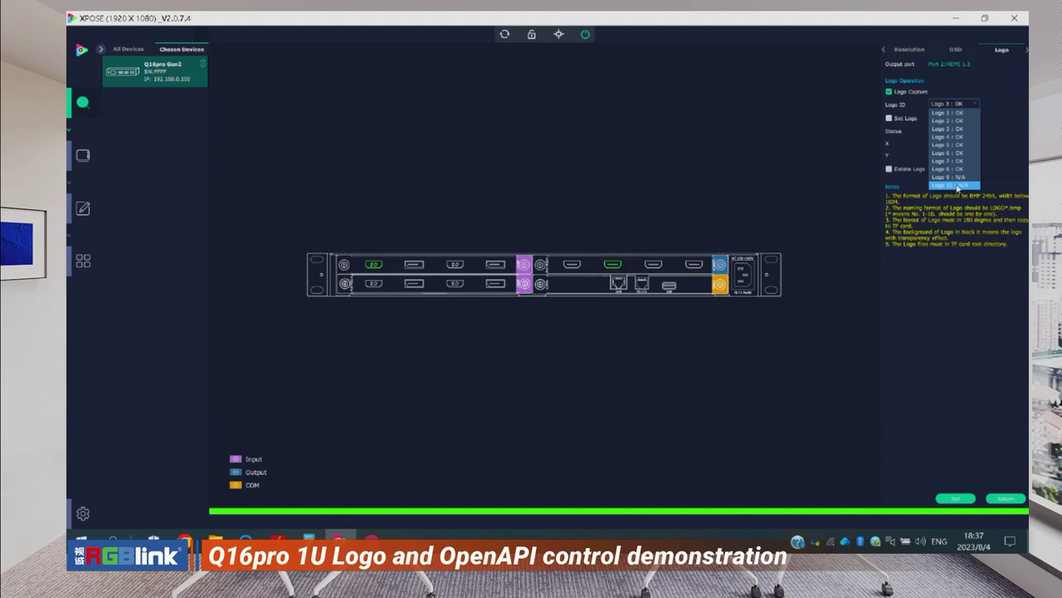
left_click(1014, 139)
left_click(966, 106)
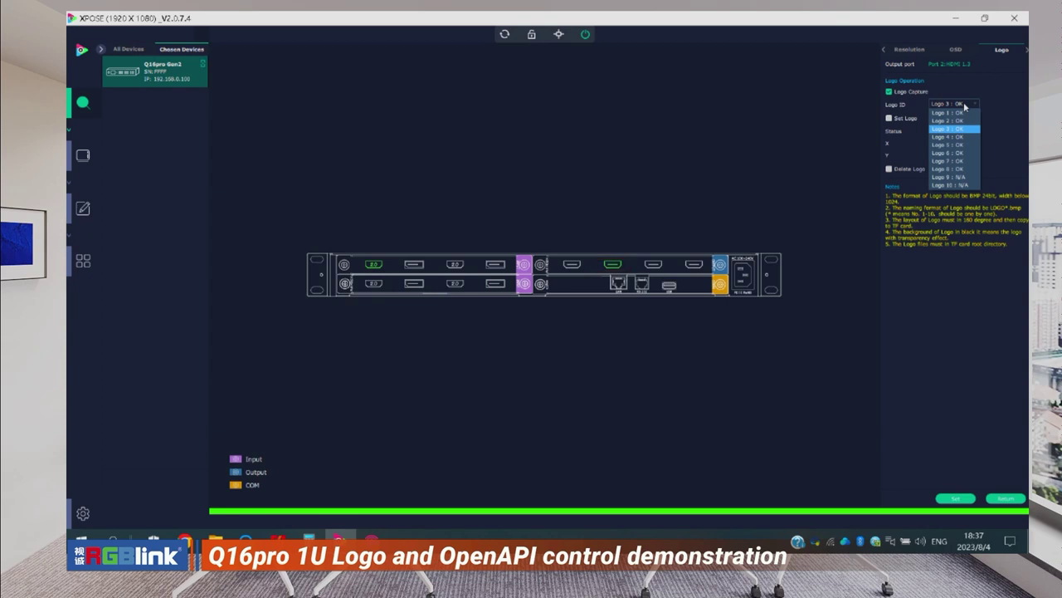
left_click(958, 113)
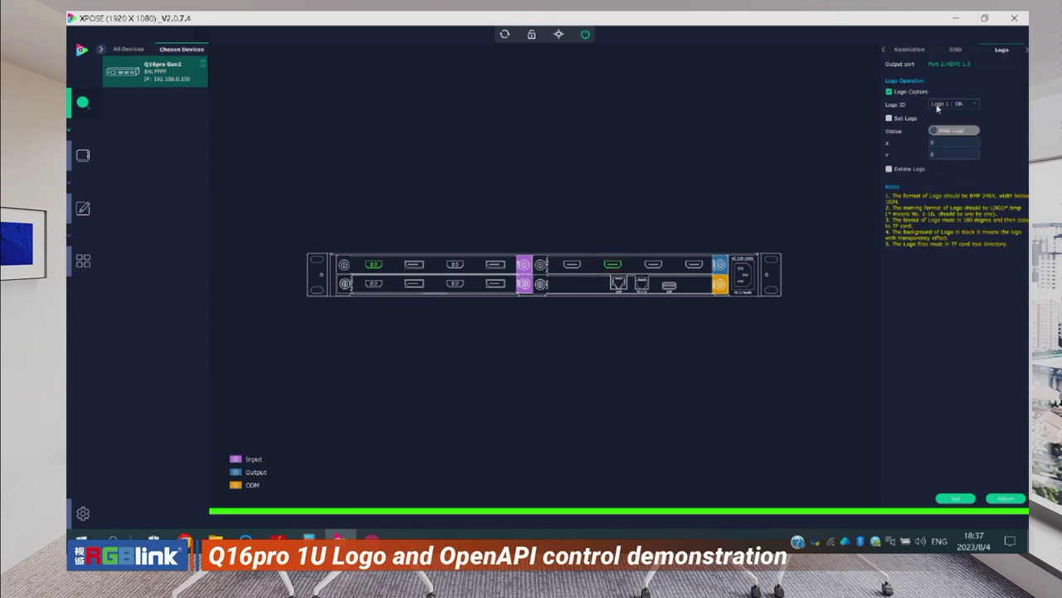
- Check Set Logo, switch the status to Show Logo, then re-enable Logo Capture
left_click(890, 118)
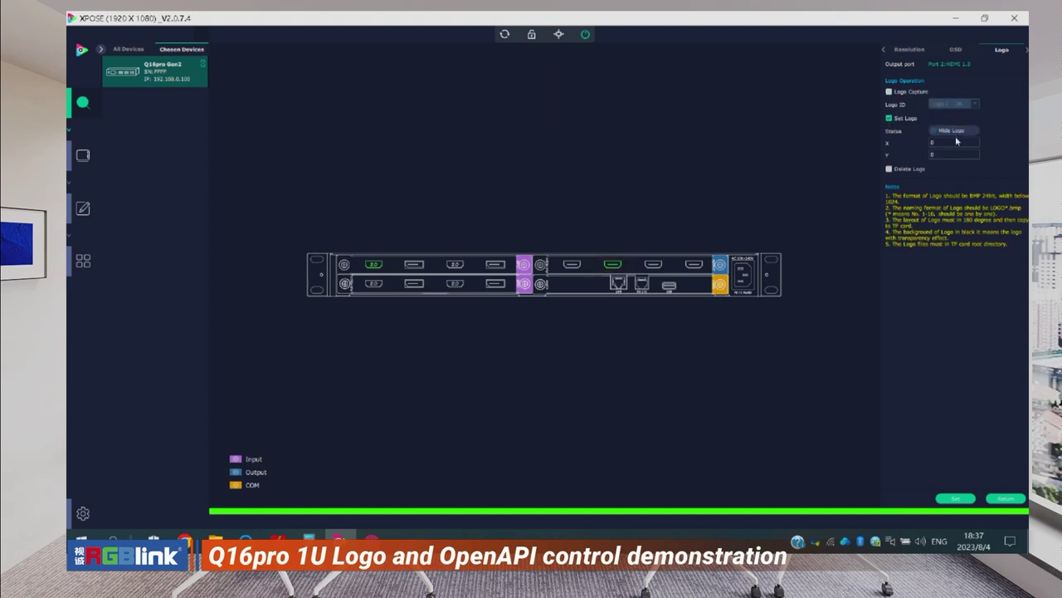
left_click(946, 133)
left_click(888, 92)
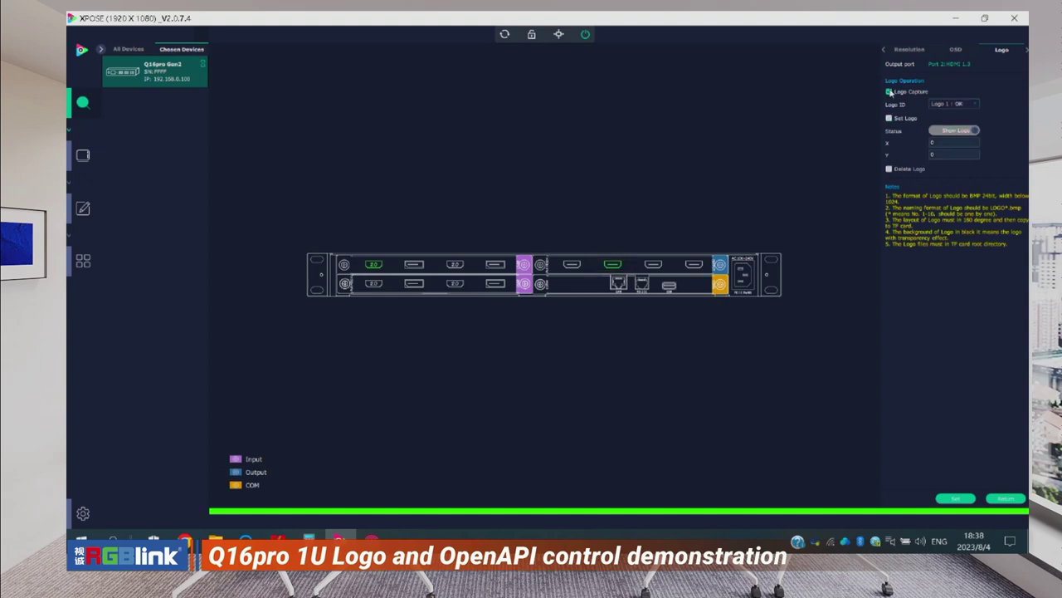
- Apply the current logo settings, showing the red cloud logo on the output
left_click(956, 499)
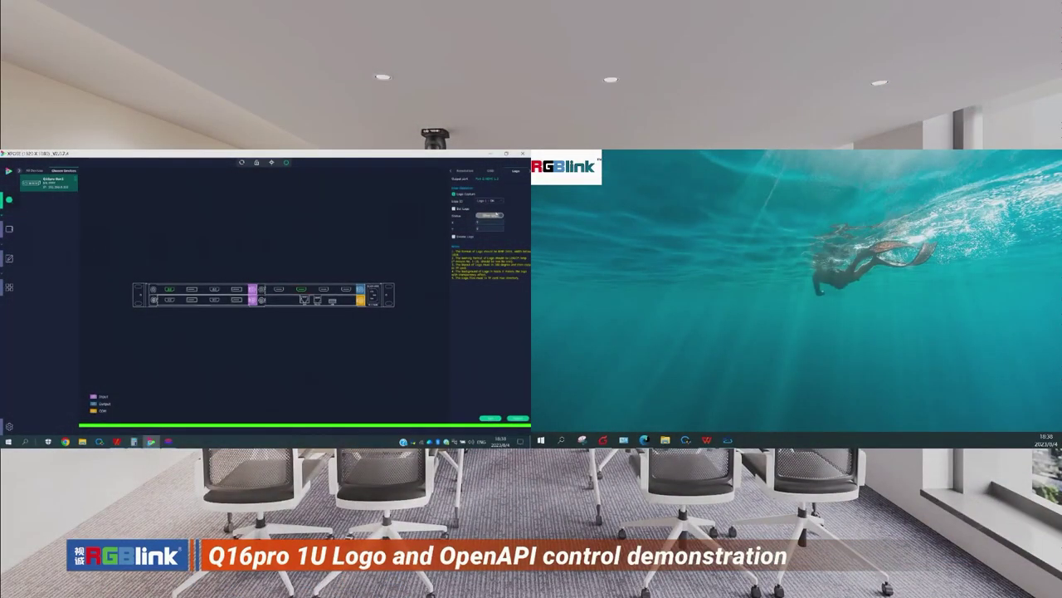
left_click(493, 201)
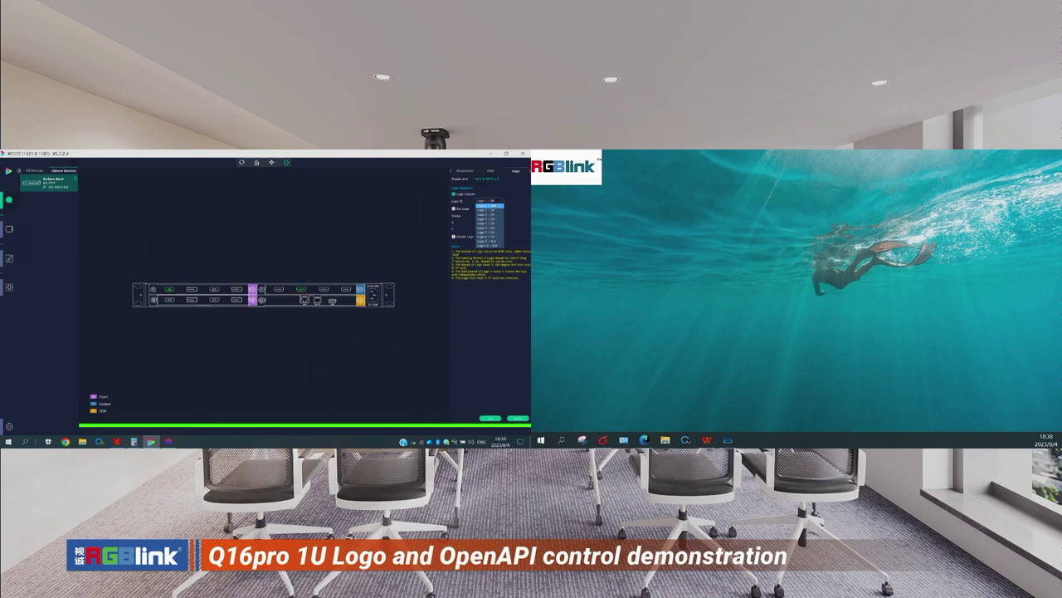
left_click(492, 210)
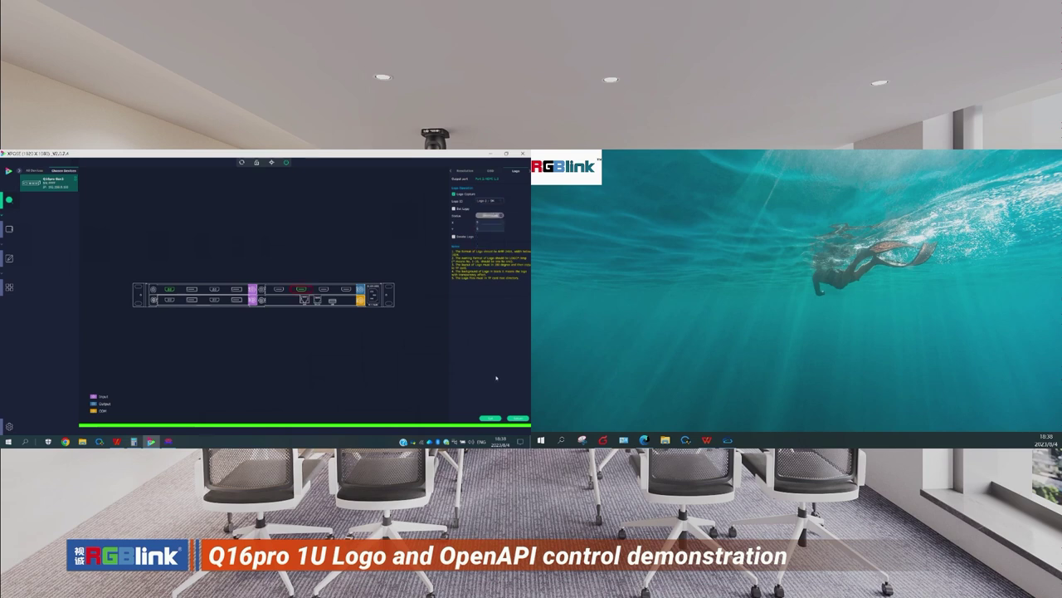
left_click(489, 418)
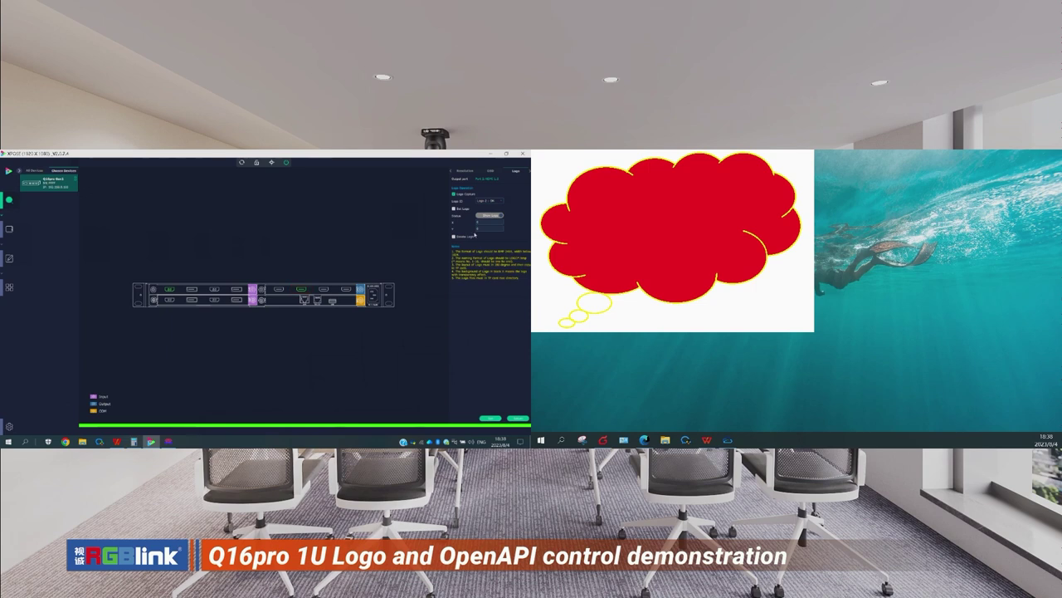
- Pick a different stored logo and apply it, replacing the red cloud with the X logo
left_click(483, 204)
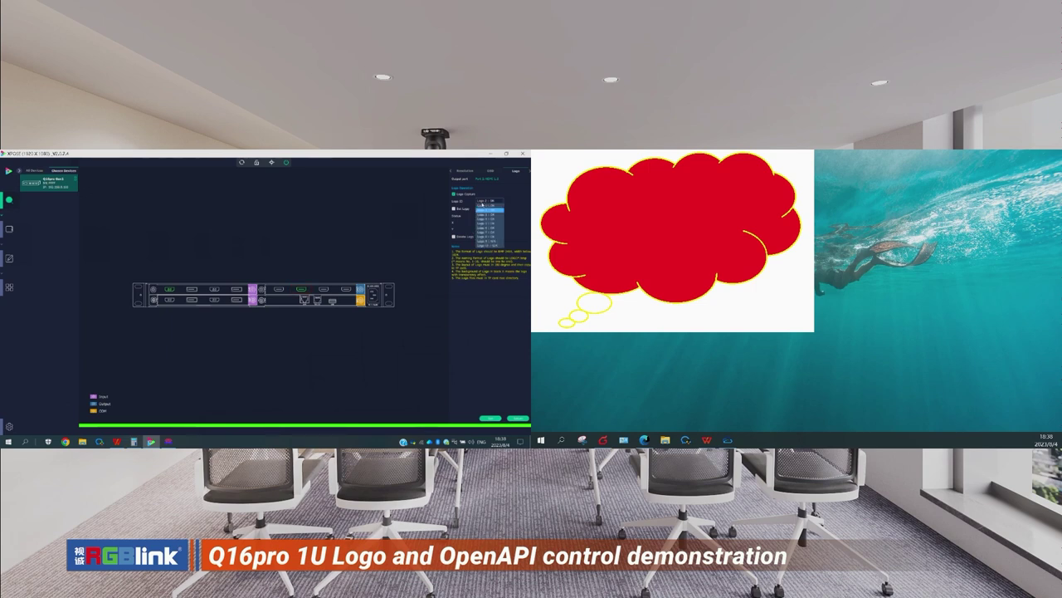
left_click(492, 218)
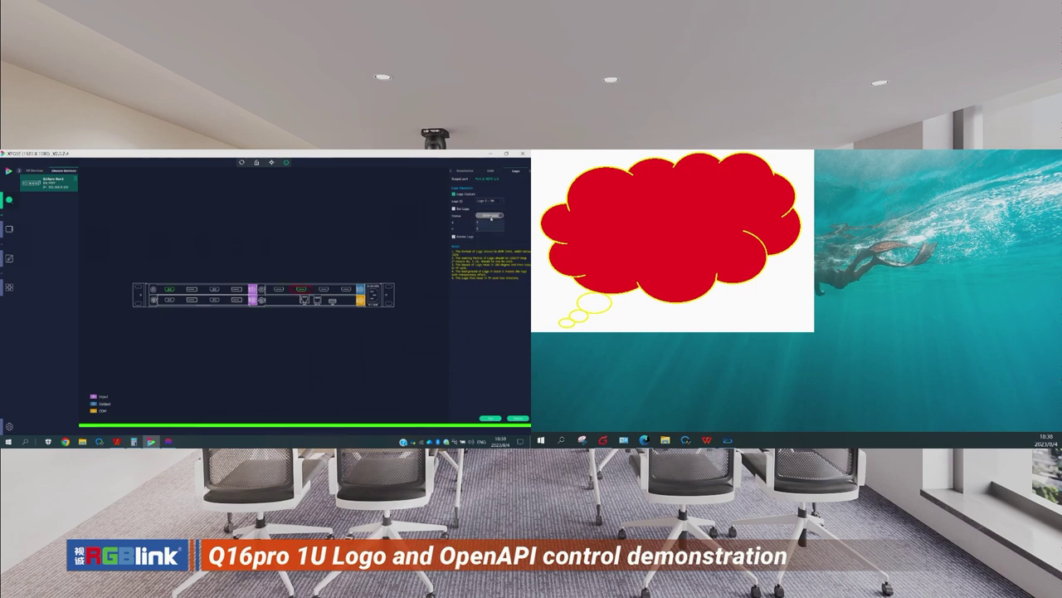
left_click(487, 419)
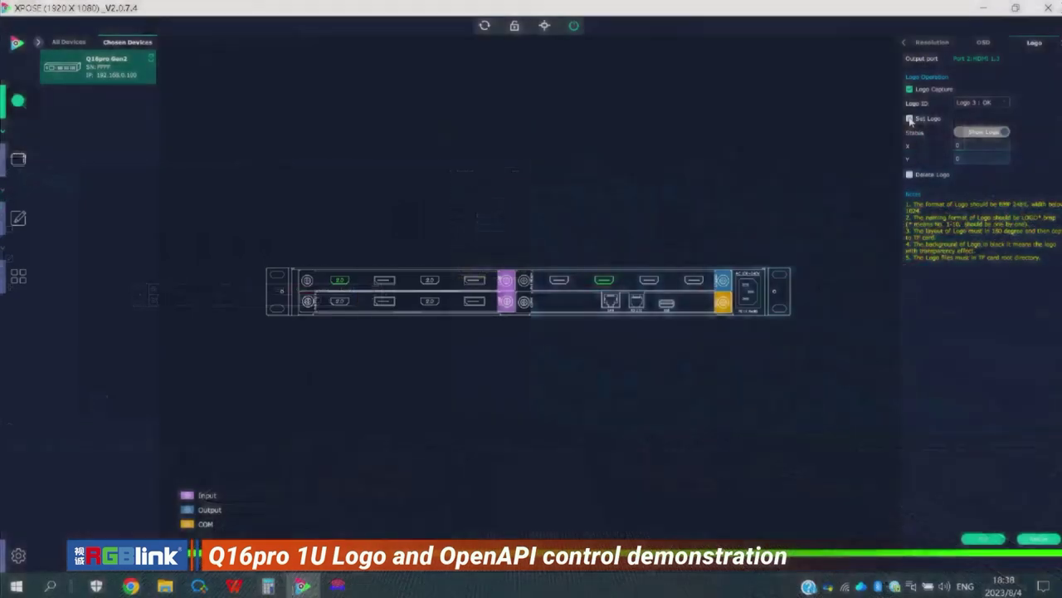
- Set the logo position to X 600 and Y 500 and apply it
left_click(455, 209)
left_click(984, 148)
key("BackSpace")
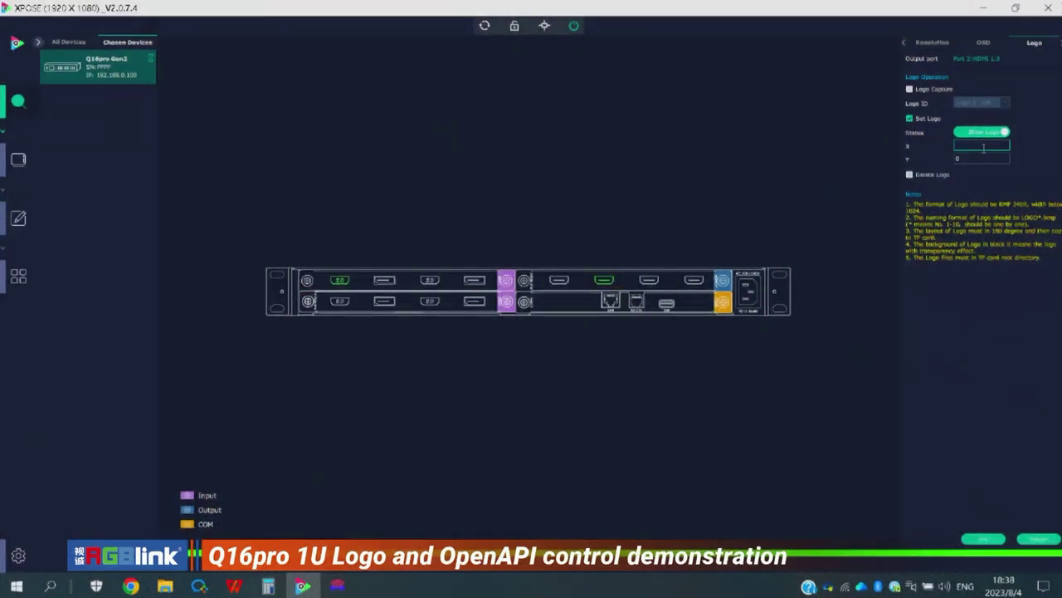
type("6000")
key("BackSpace")
key("BackSpace")
key("BackSpace")
key("BackSpace")
type("600")
key("Tab")
type("500")
left_click(993, 544)
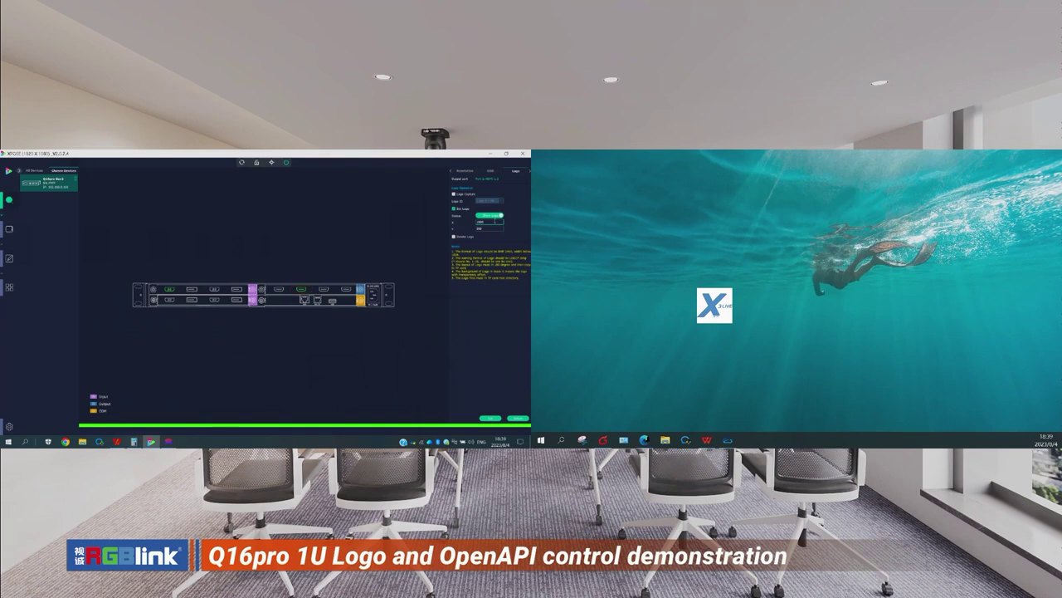
- Apply the position, then change the X value and reapply to return the logo top-left
left_click(491, 418)
left_click(490, 419)
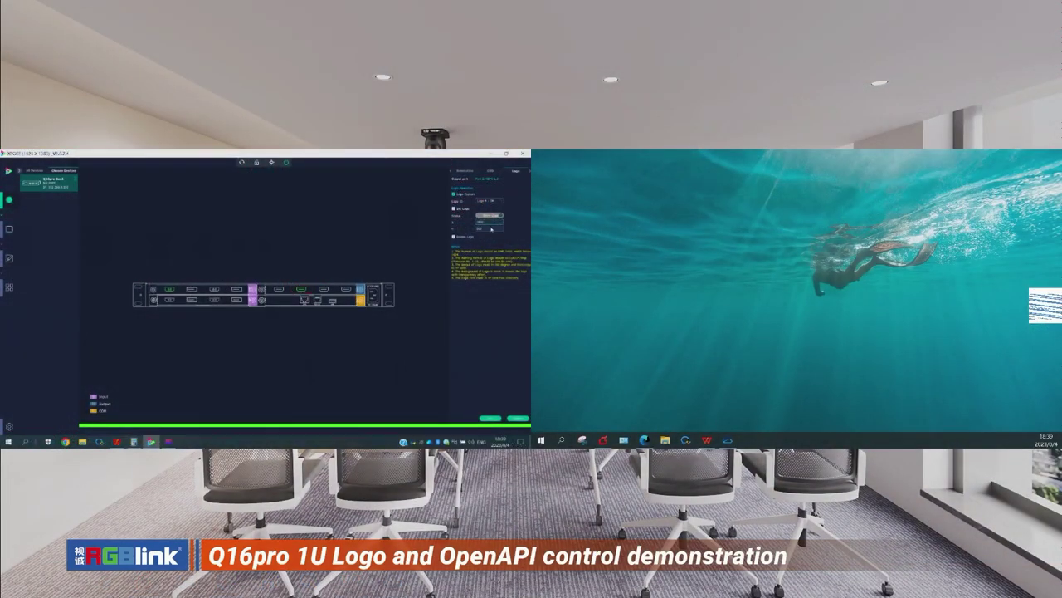
left_click(459, 210)
type("1")
left_click(489, 418)
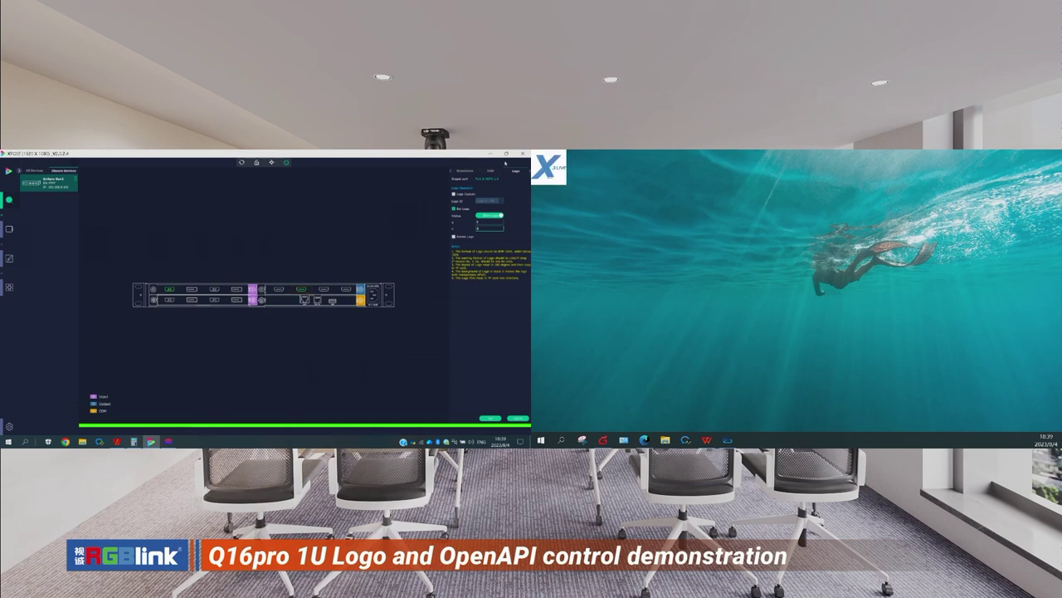
- Re-enable Logo Capture, select Logo 5, the lotus image, and apply it to output port 2
left_click(454, 193)
left_click(488, 200)
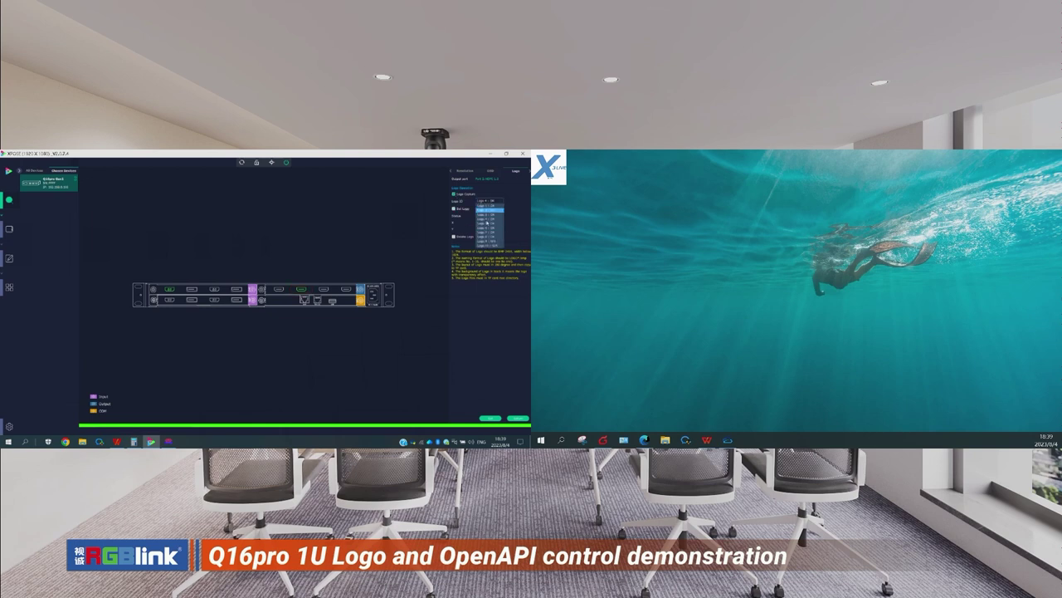
left_click(488, 225)
left_click(493, 417)
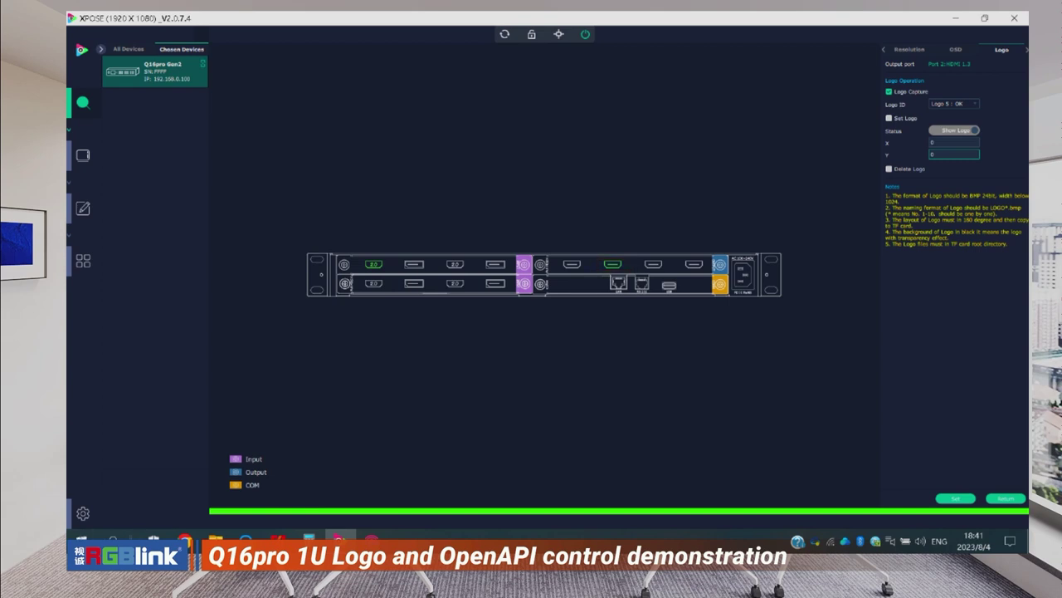
- Bring the OpenAPI guide PDF forward and scroll to its Ethernet connection settings
mouse_move(279, 537)
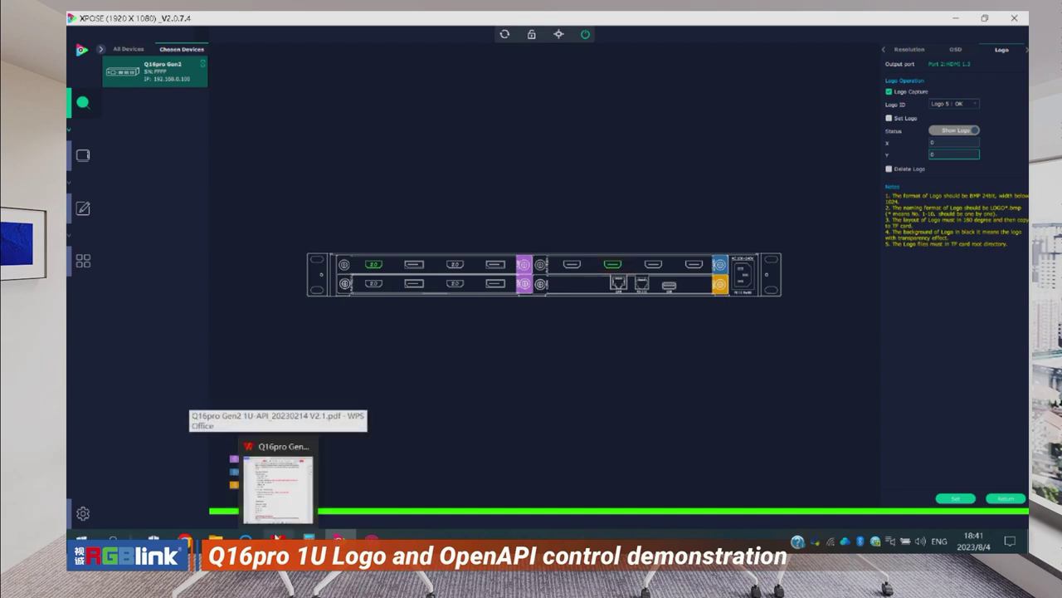
left_click(259, 502)
scroll(295, 261, "up", 15)
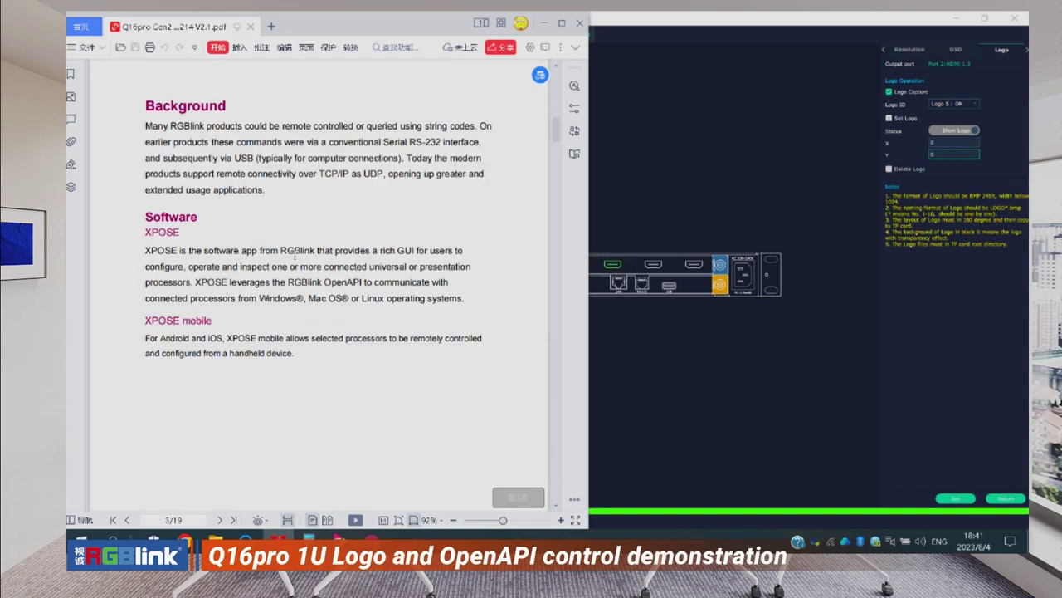
scroll(296, 260, "down", 10)
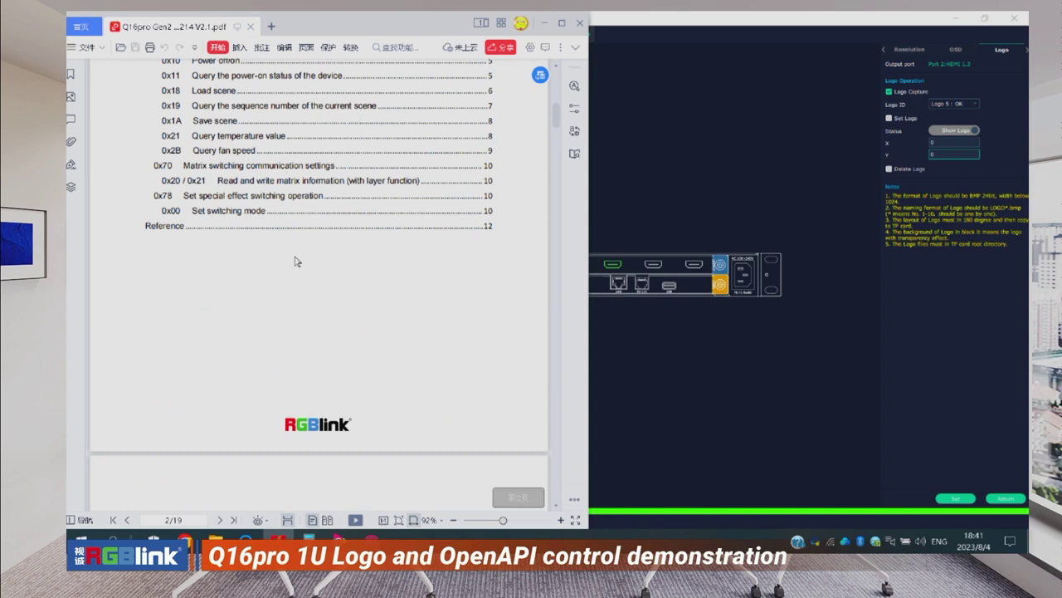
scroll(296, 260, "up", 10)
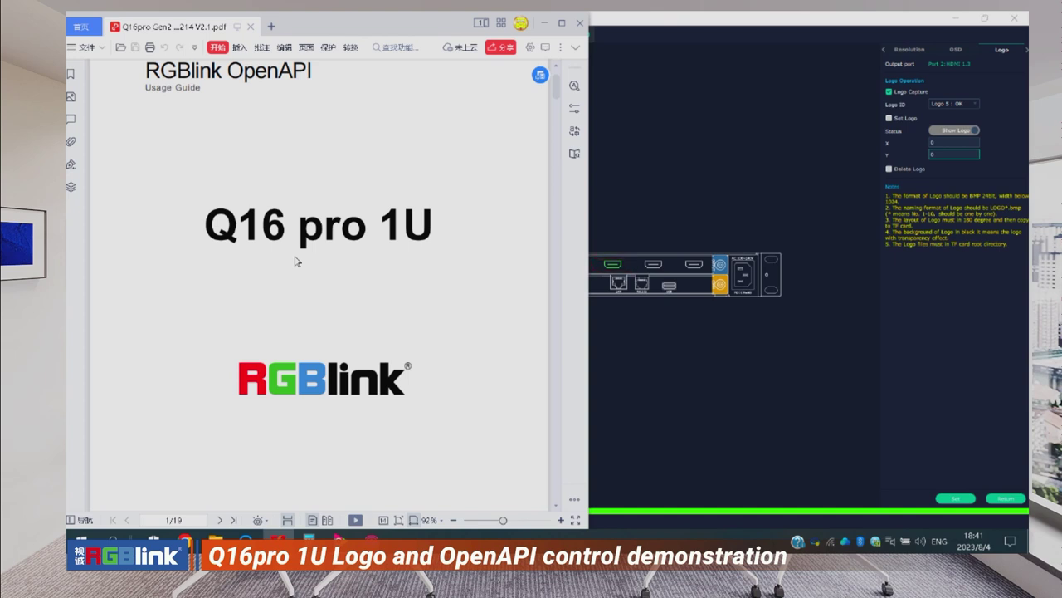
scroll(297, 261, "down", 10)
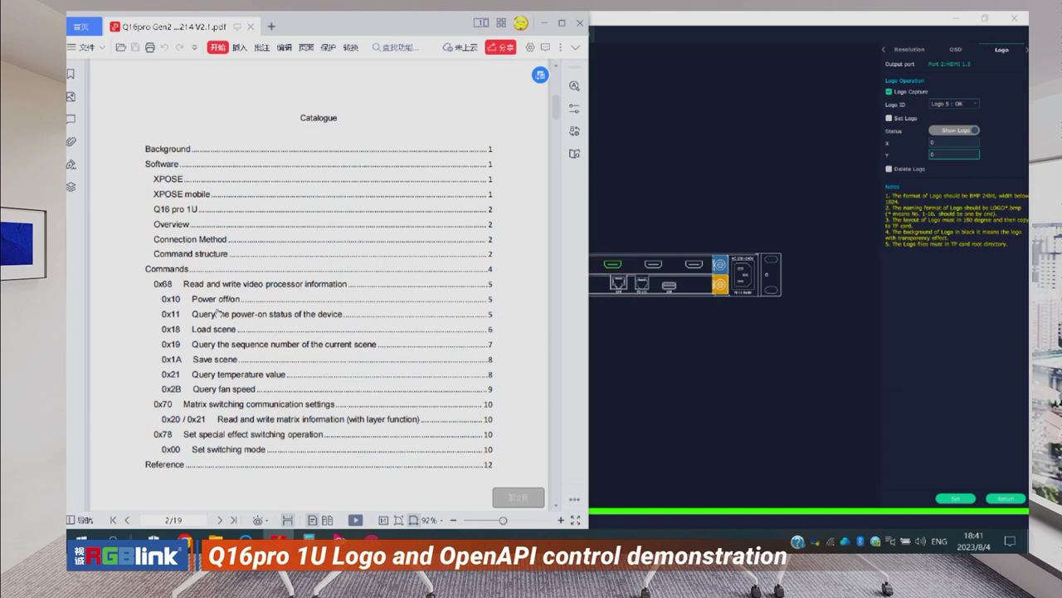
scroll(216, 312, "down", 15)
scroll(215, 307, "down", 2)
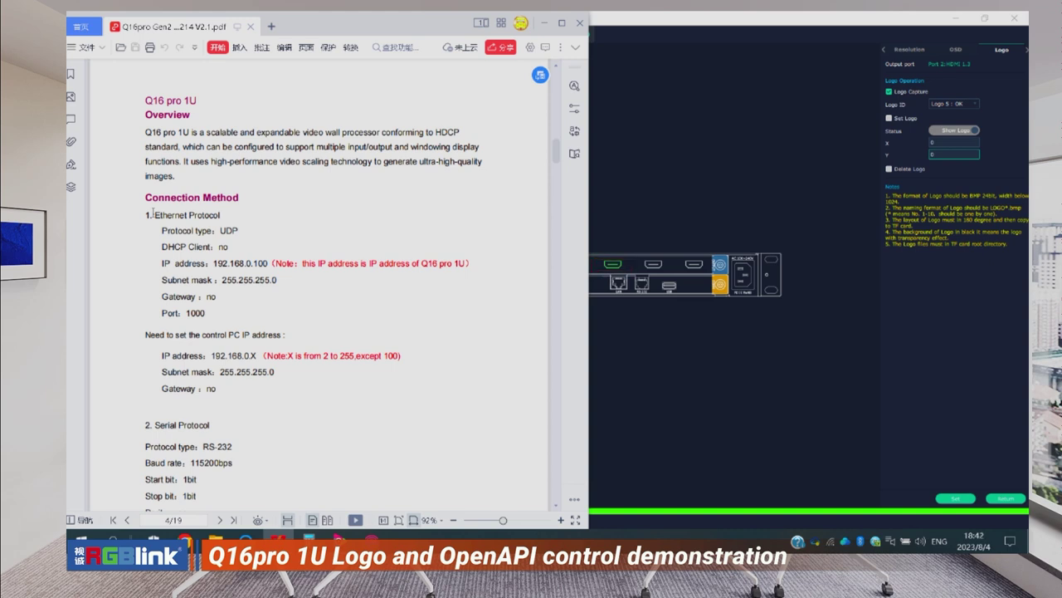
- Highlight 'UDP' in the Connection Method section, then scroll down to Command structure
left_click_drag(242, 234, 217, 234)
left_click(217, 235)
scroll(214, 318, "down", 2)
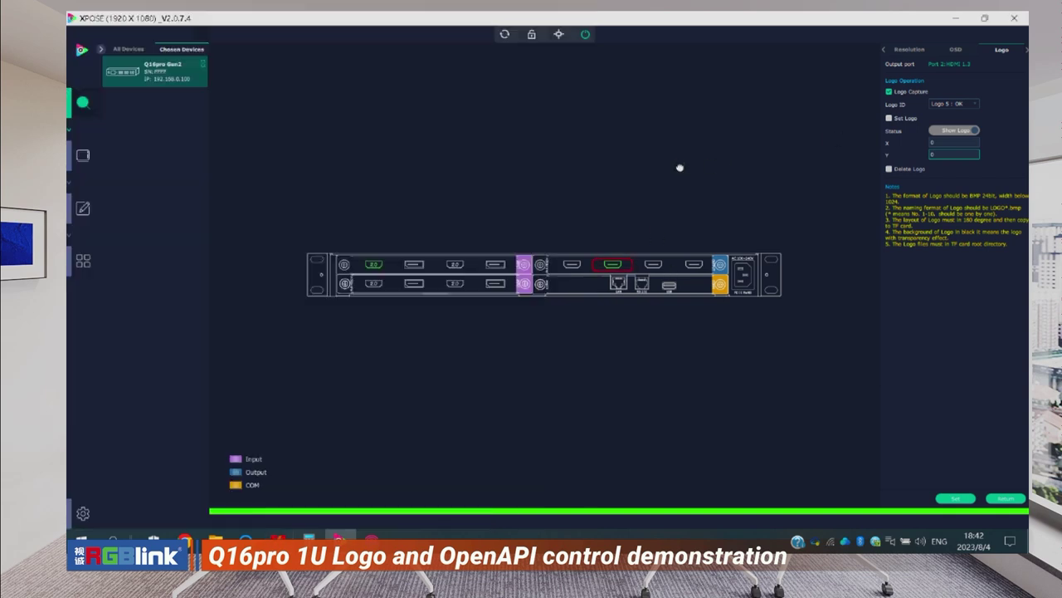
- Place the Packet Sender window beside the Q16pro PDF guide
left_click(680, 166)
left_click(372, 539)
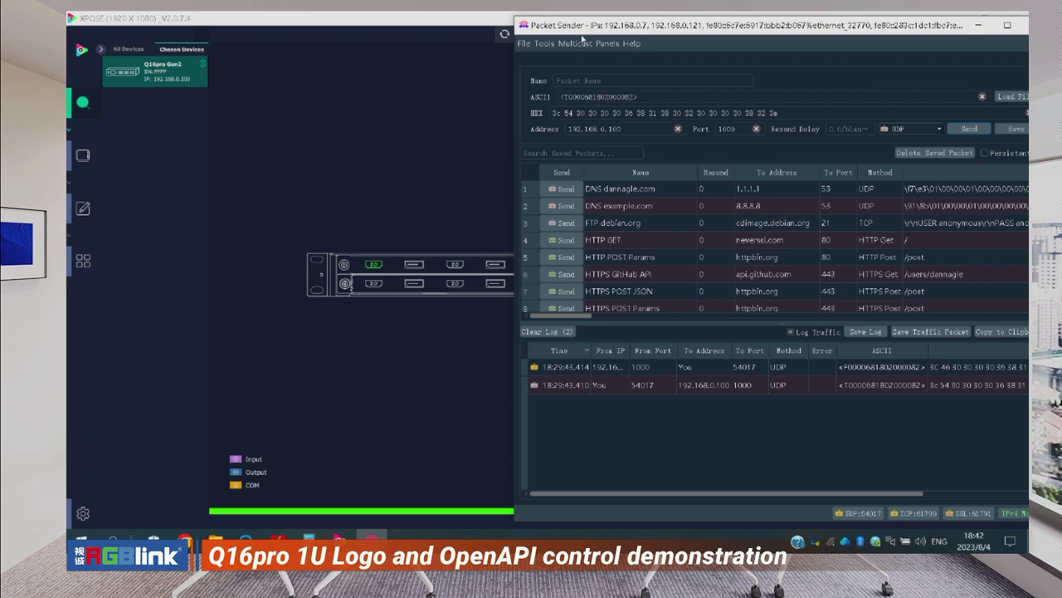
mouse_move(282, 538)
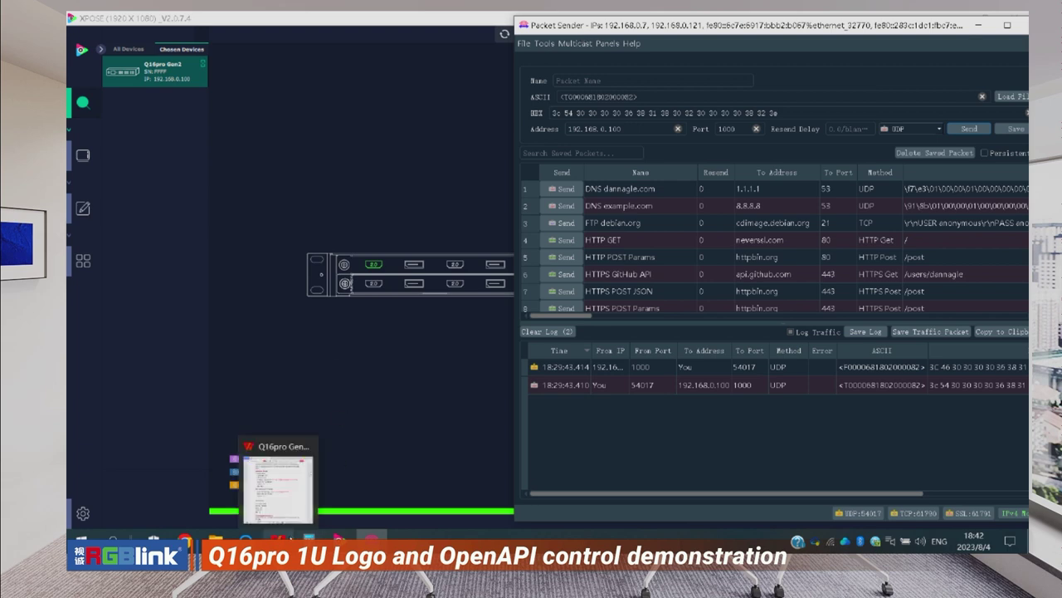
left_click(278, 485)
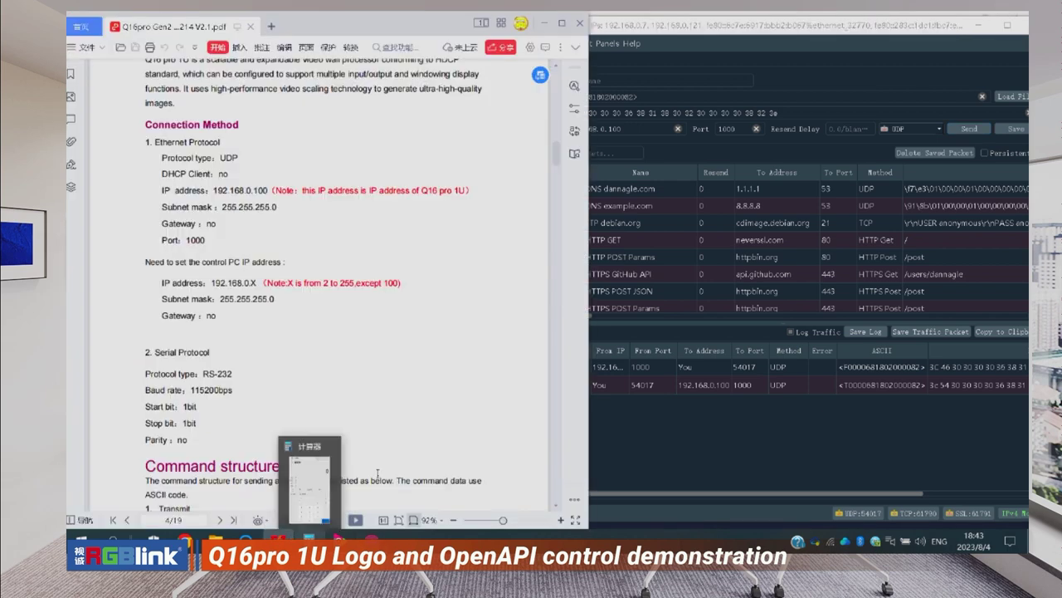
left_click(688, 24)
left_click_drag(687, 25, 693, 27)
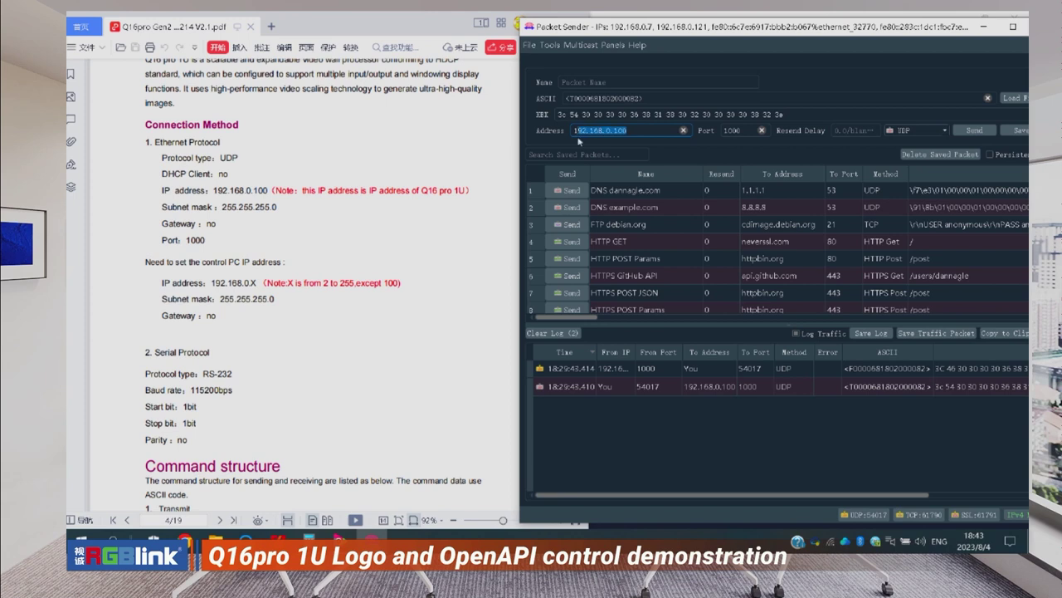
- Confirm port 1000 and keep UDP as the protocol in Packet Sender
left_click(754, 130)
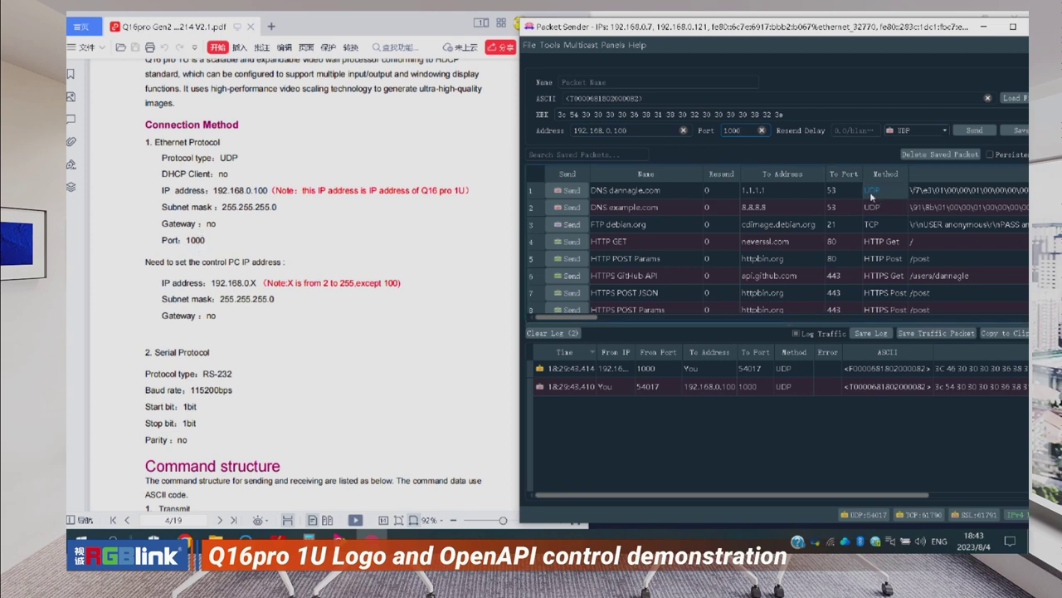
left_click(911, 135)
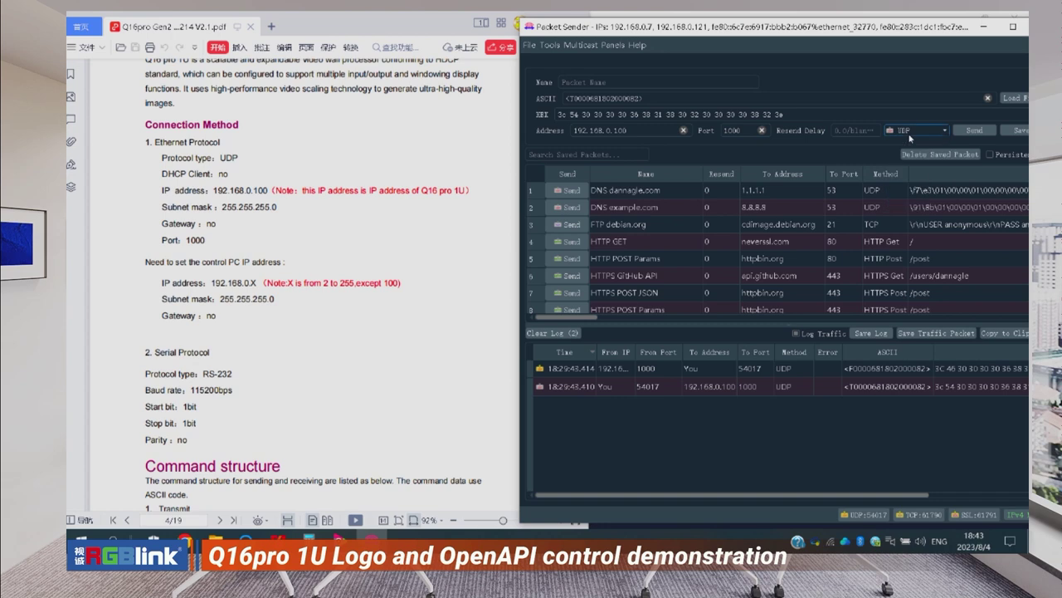
left_click(906, 156)
- Scroll the guide to page 10, then back to page 7's 0x10 and 0x11 power command tables
left_click(415, 371)
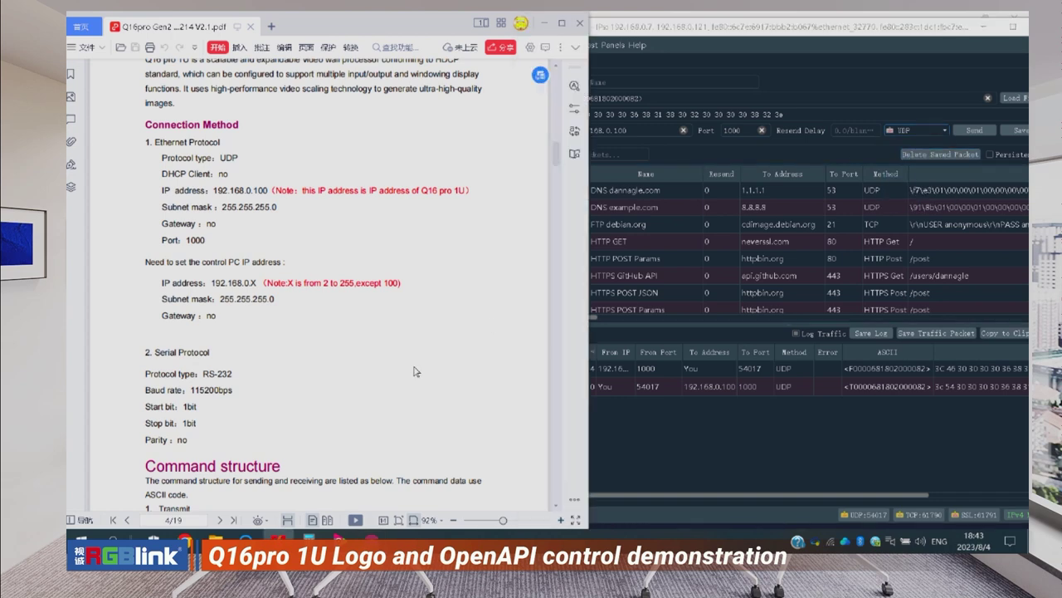
scroll(415, 371, "down", 10)
scroll(415, 371, "down", 15)
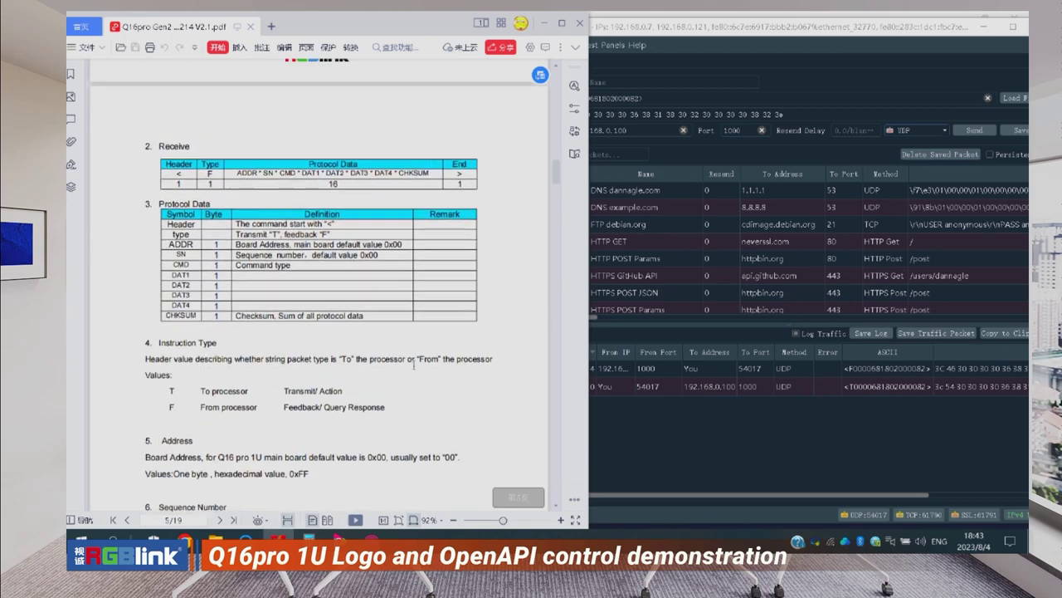
scroll(415, 371, "down", 8)
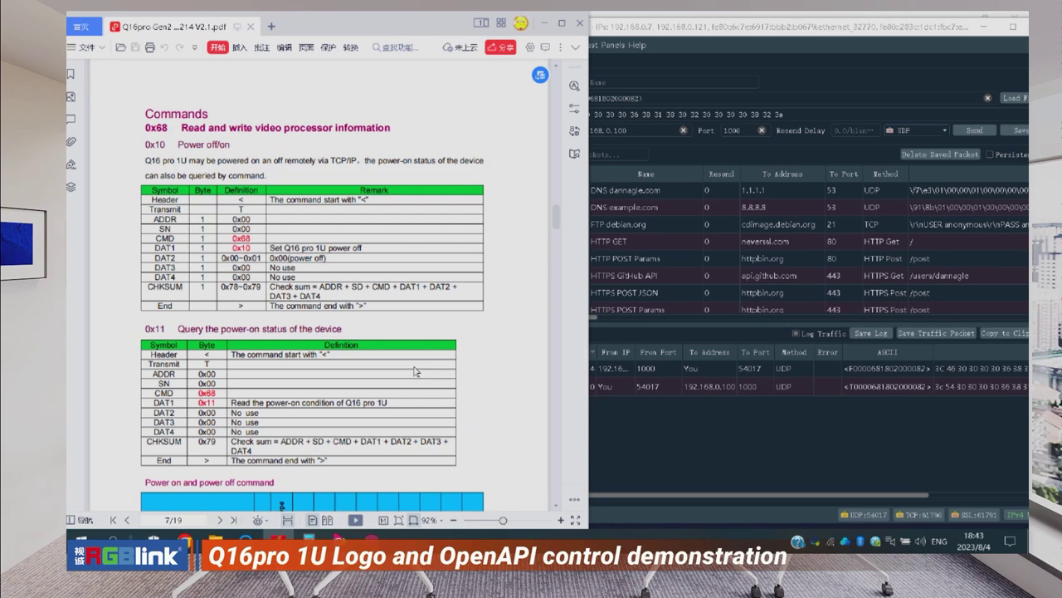
scroll(415, 371, "down", 1)
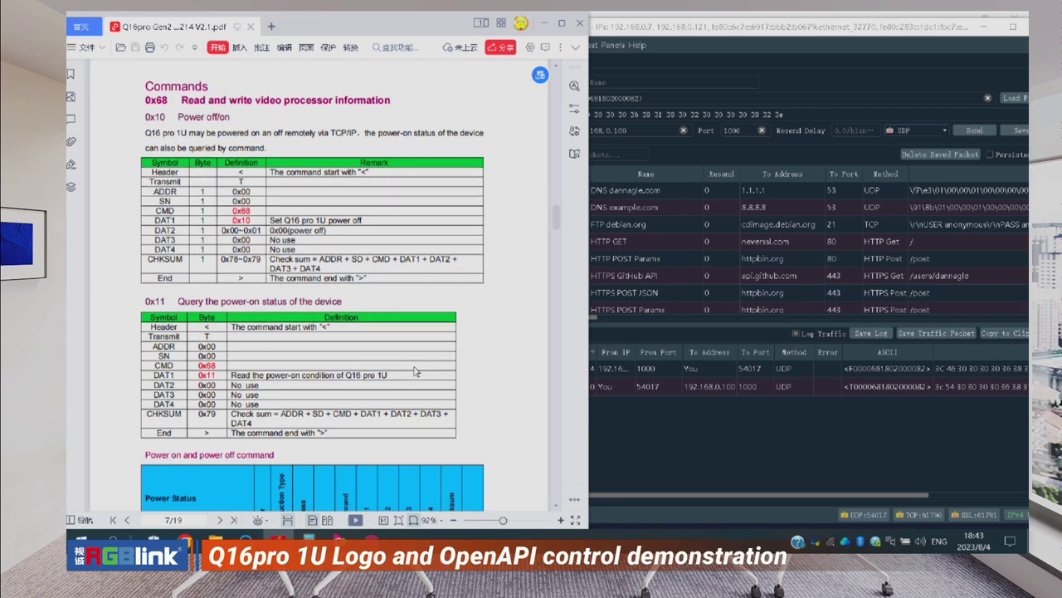
scroll(415, 371, "down", 20)
scroll(415, 371, "down", 16)
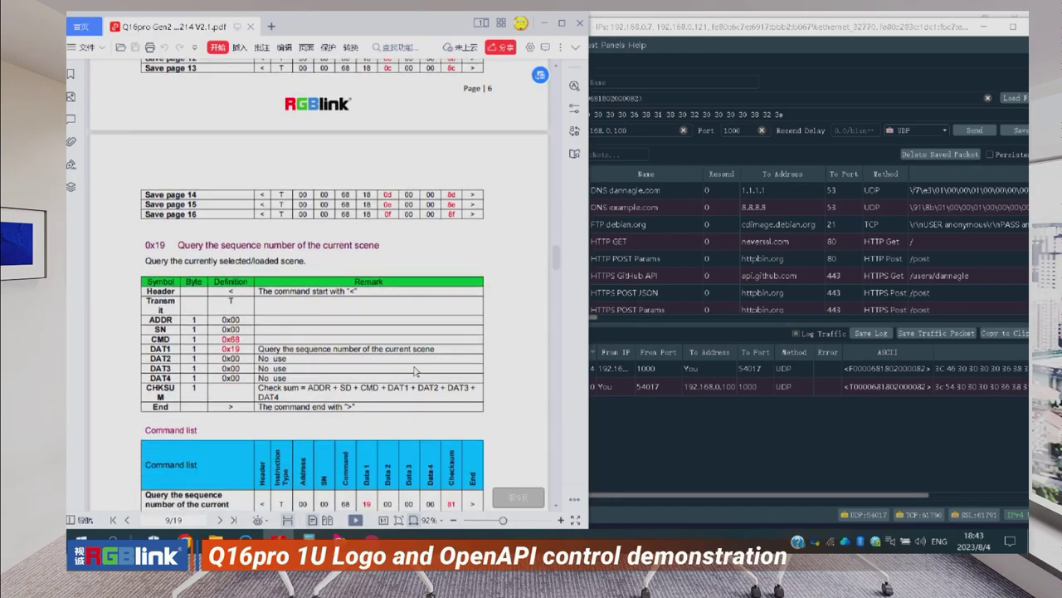
scroll(415, 371, "down", 20)
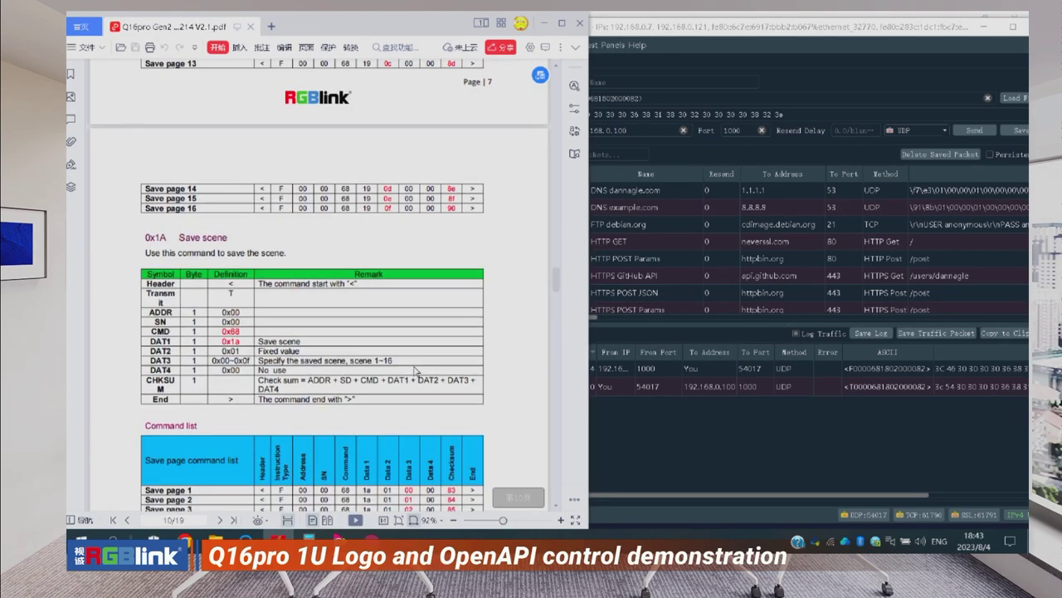
scroll(415, 371, "down", 8)
scroll(415, 371, "up", 20)
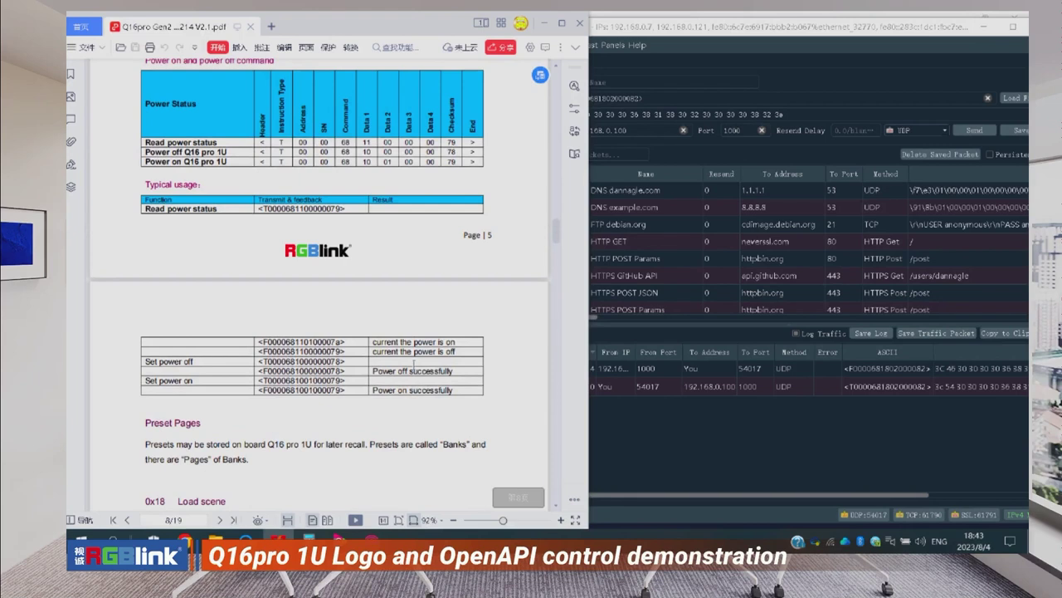
scroll(413, 363, "up", 10)
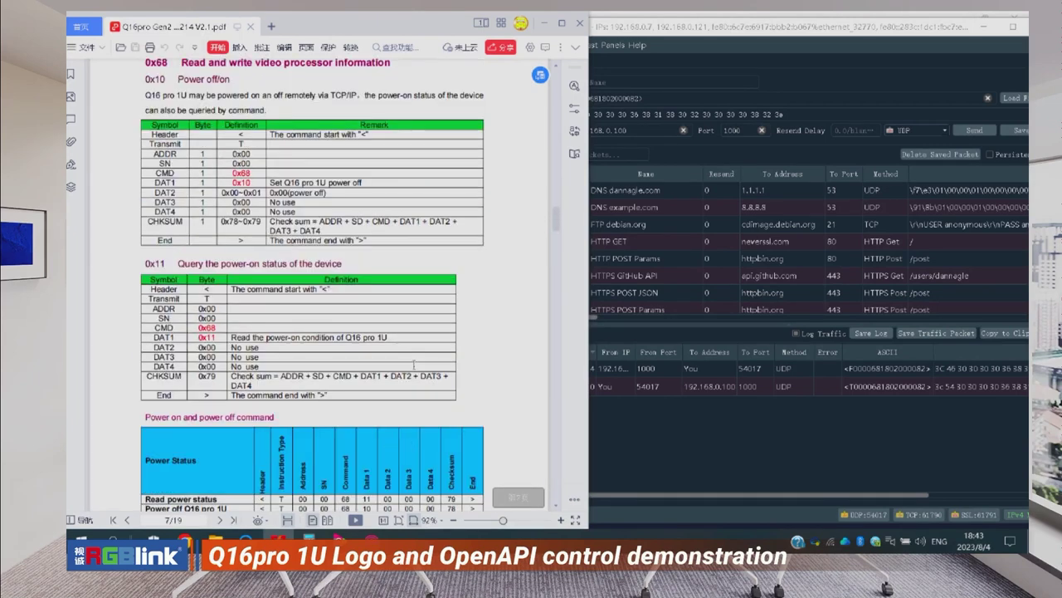
scroll(413, 366, "up", 2)
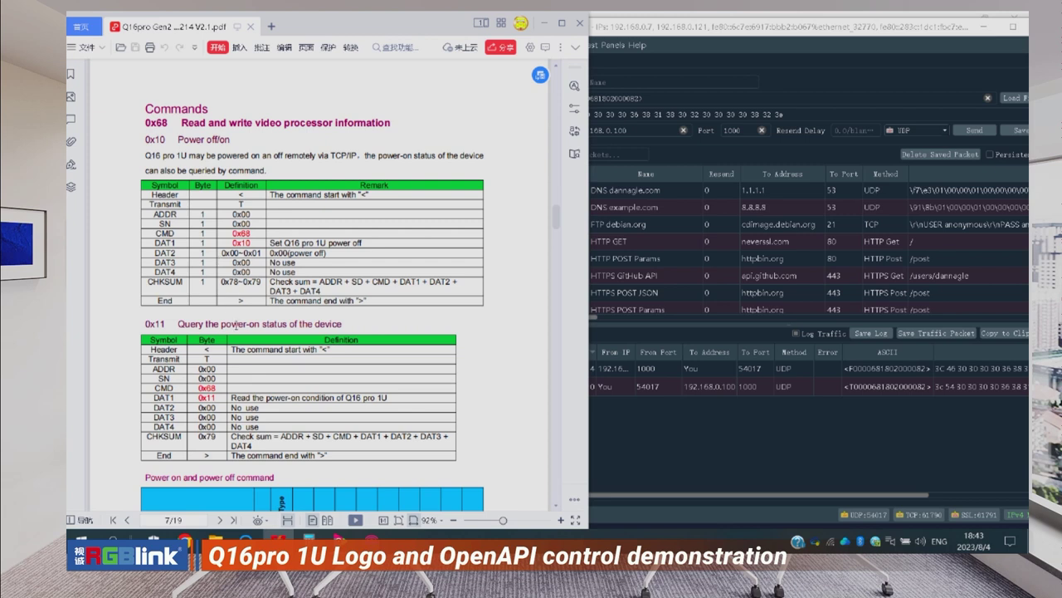
- Scroll past the 0x18 Load scene and 0x19/0x1A Save scene tables to 0x21 Query temperature value
scroll(236, 324, "down", 10)
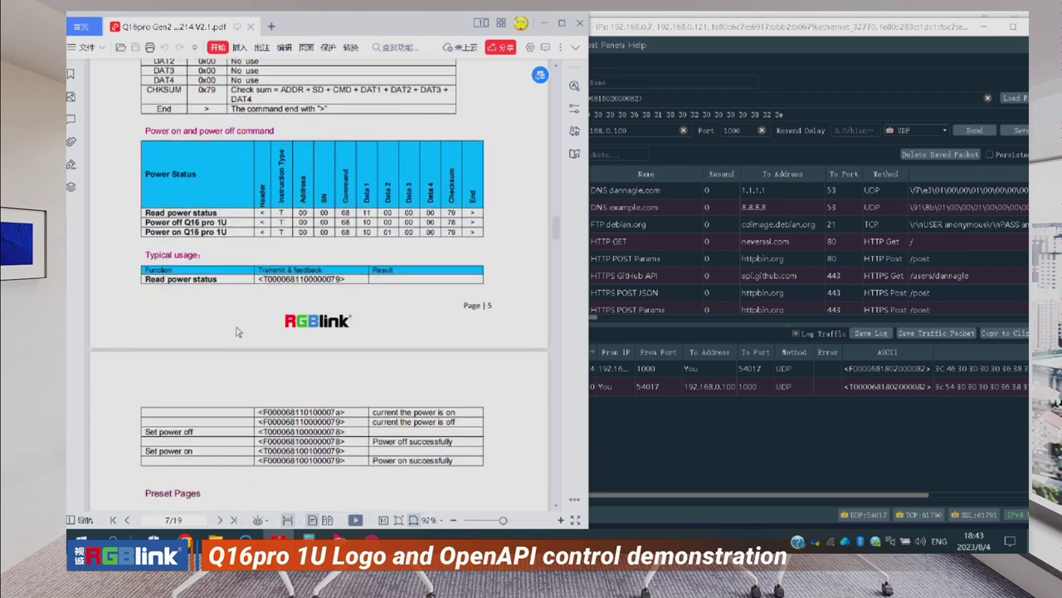
scroll(237, 331, "down", 1)
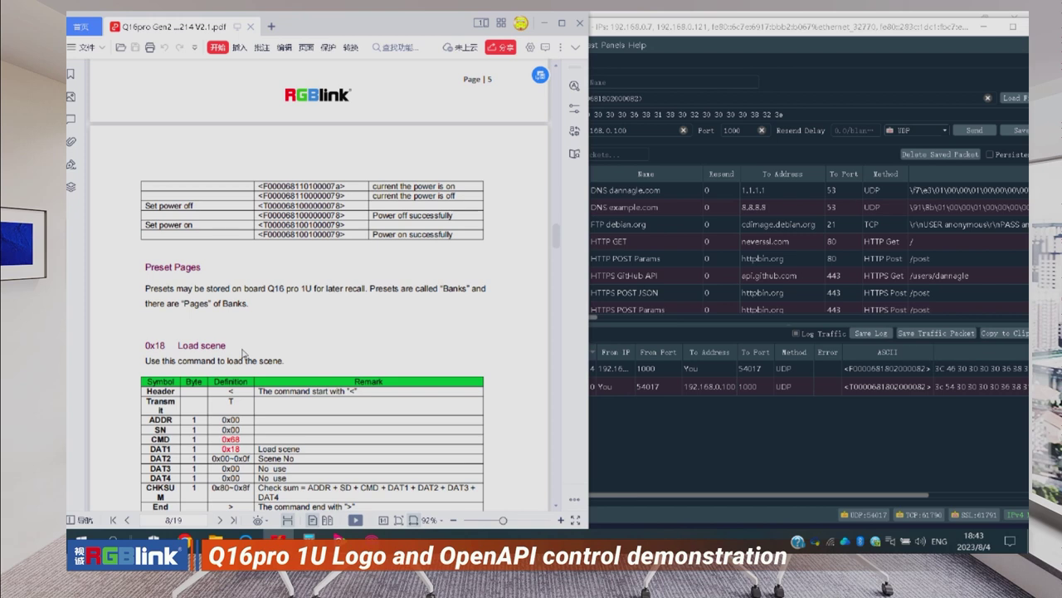
scroll(243, 353, "down", 1)
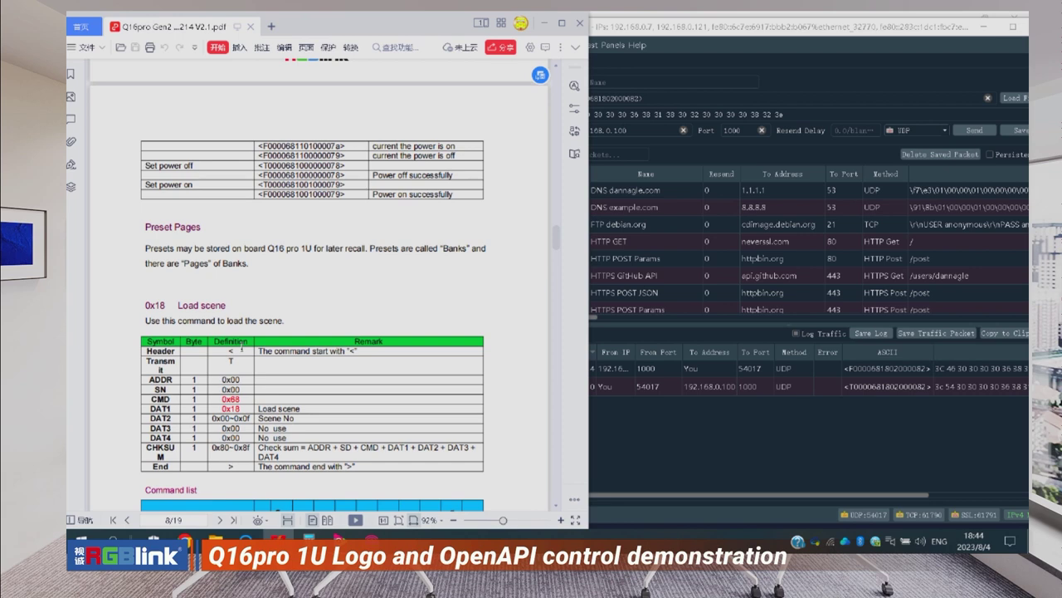
scroll(241, 348, "down", 15)
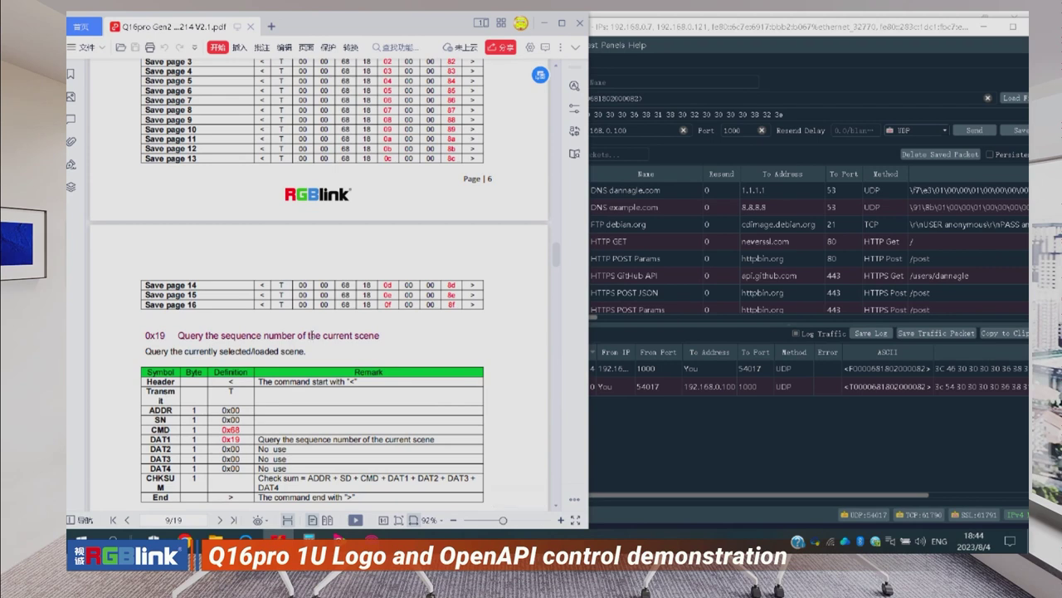
scroll(279, 368, "down", 8)
scroll(280, 365, "down", 6)
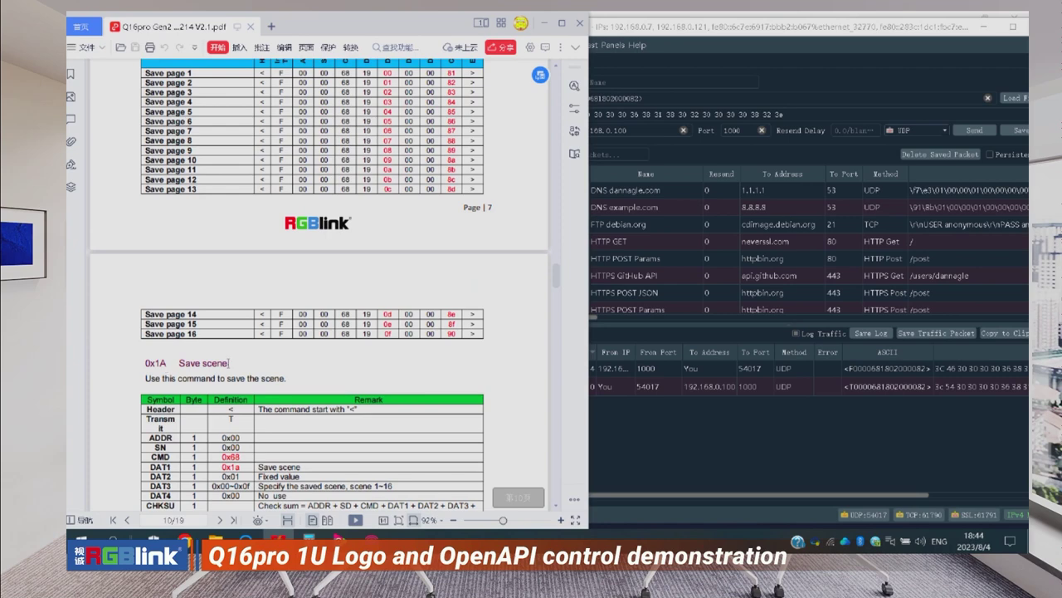
scroll(266, 368, "down", 14)
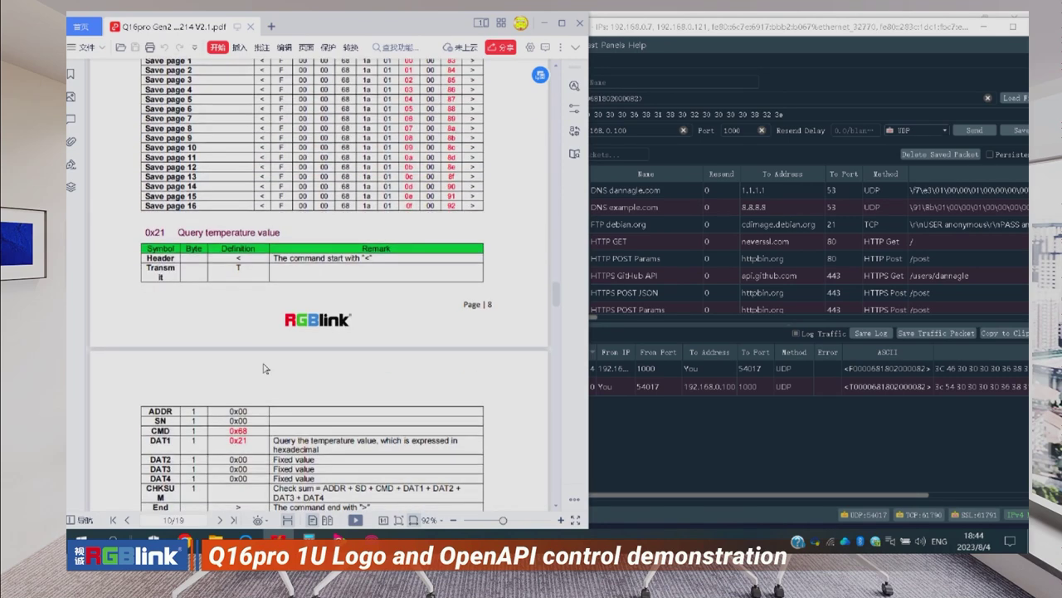
scroll(264, 368, "down", 3)
scroll(264, 367, "up", 4)
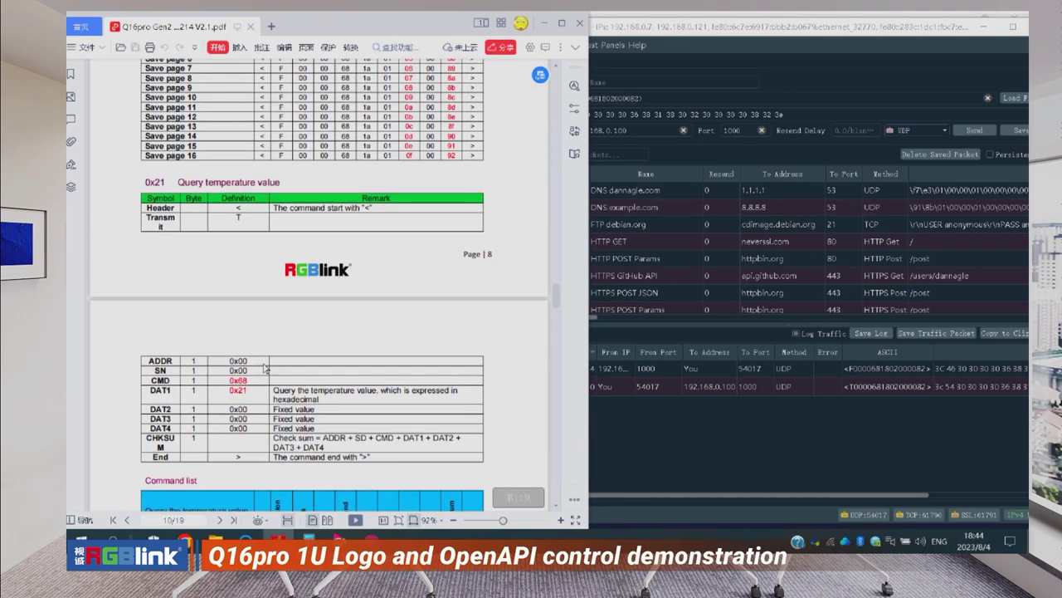